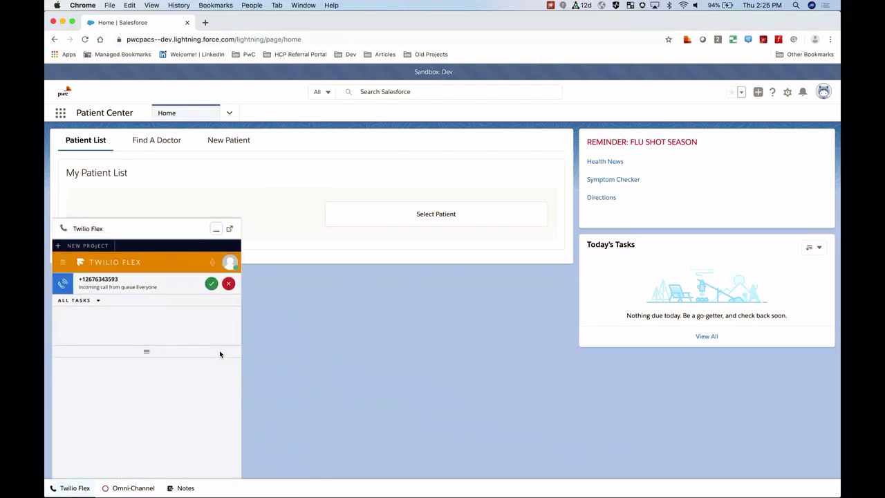
Accept the incoming call in Twilio Flex, dismiss the microphone permission request and minimise the call window.
click(211, 285)
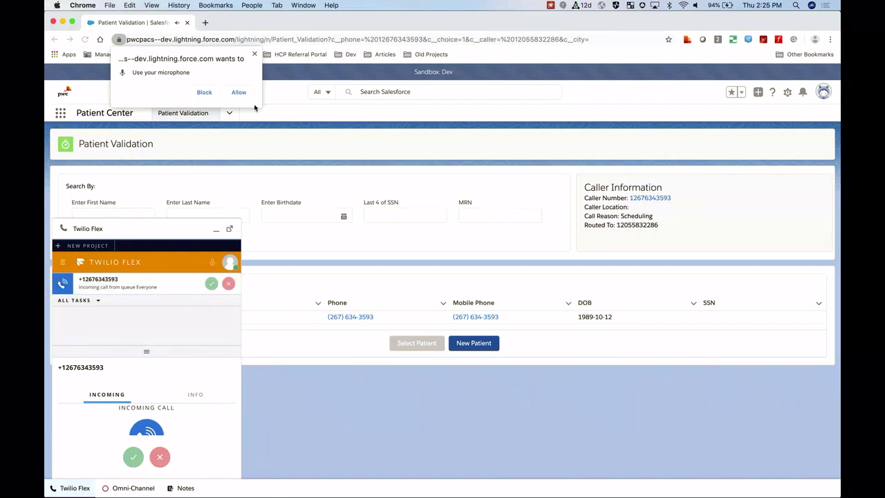
click(255, 54)
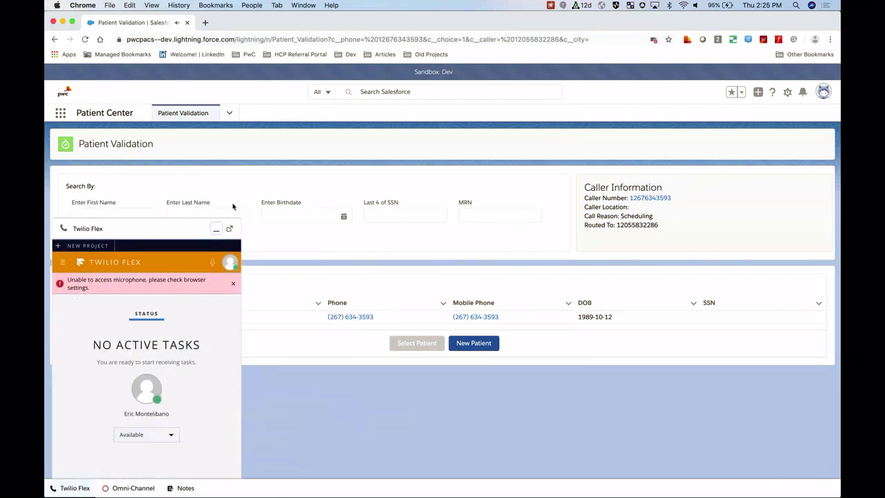
click(218, 228)
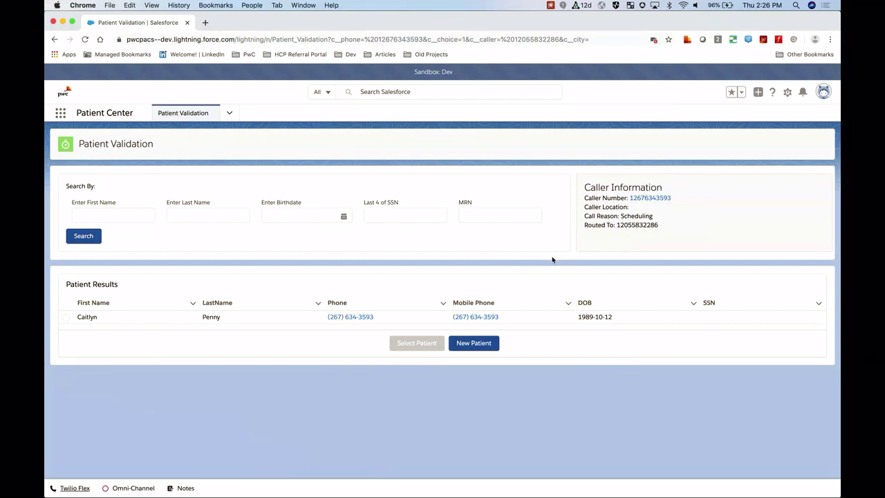
Select the caller's matching record in the patient results and open the patient profile.
click(66, 318)
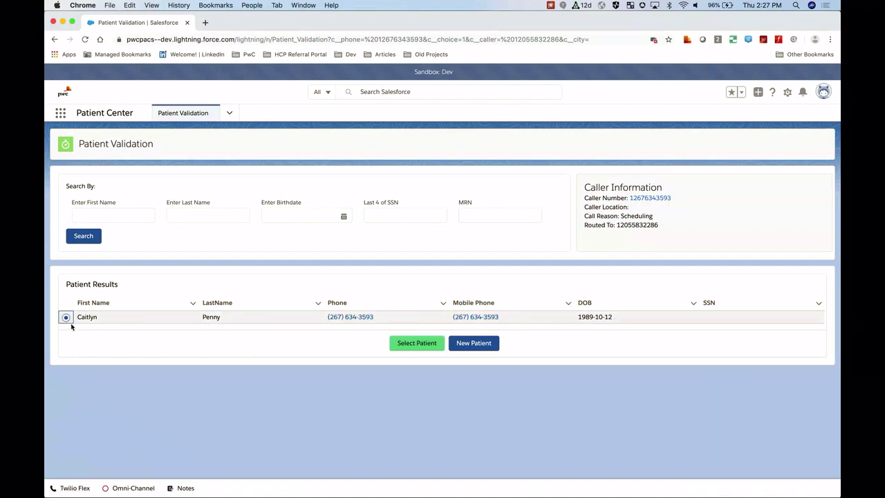
click(407, 345)
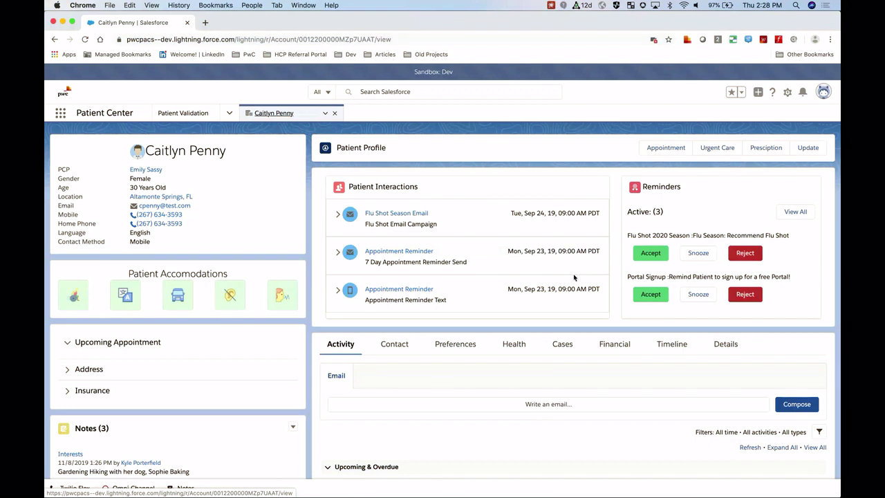
Review the patient's health records, including appointments, urgent care reservations, EHR encounters and medication prescriptions.
click(513, 347)
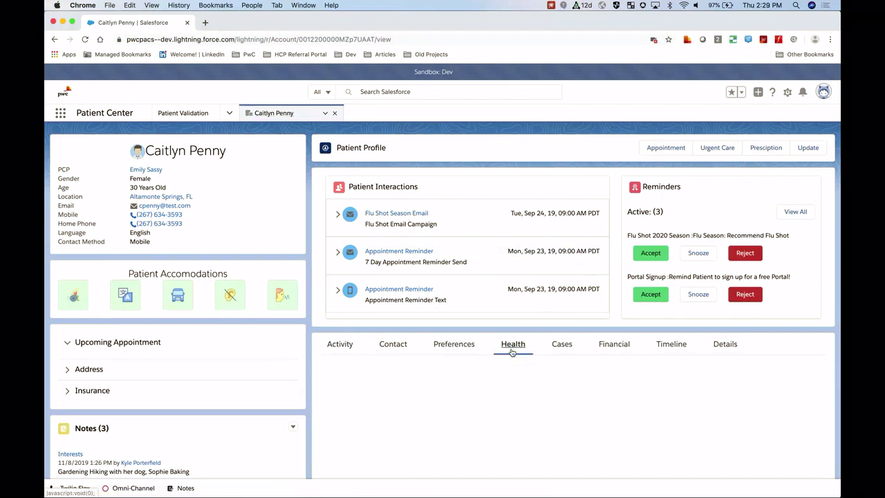
scroll(505, 459, down, 4)
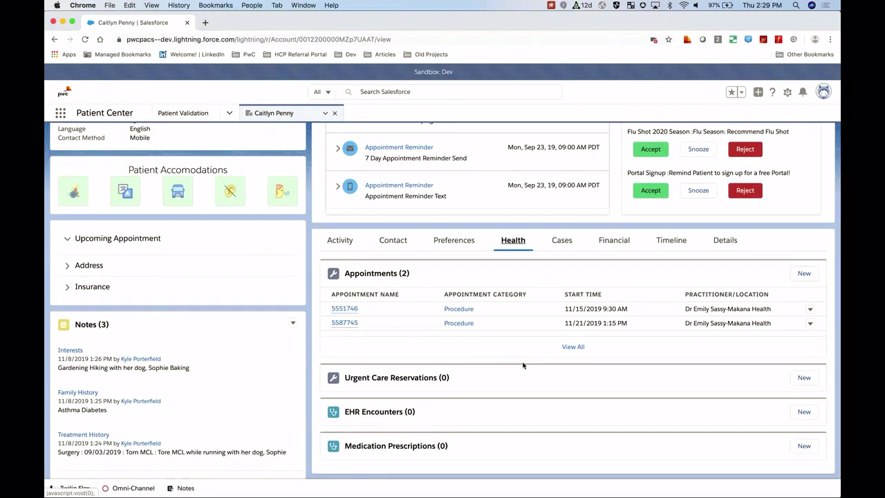
scroll(524, 365, up, 5)
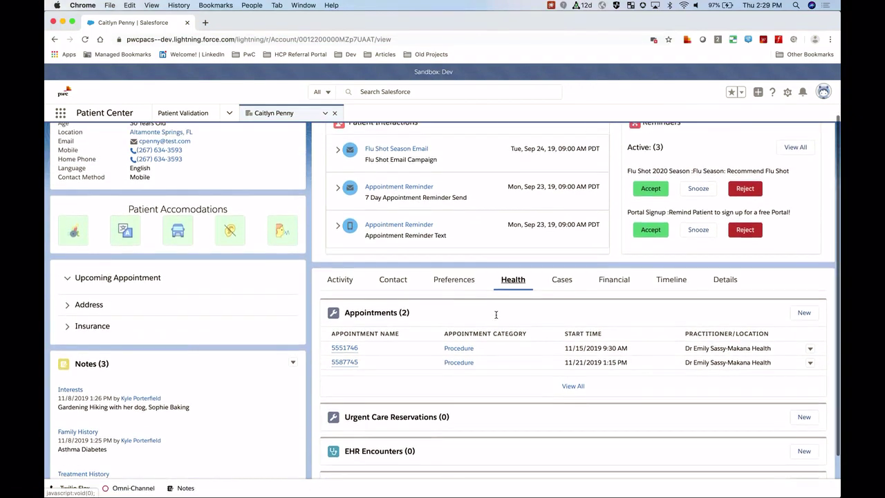
scroll(496, 315, up, 2)
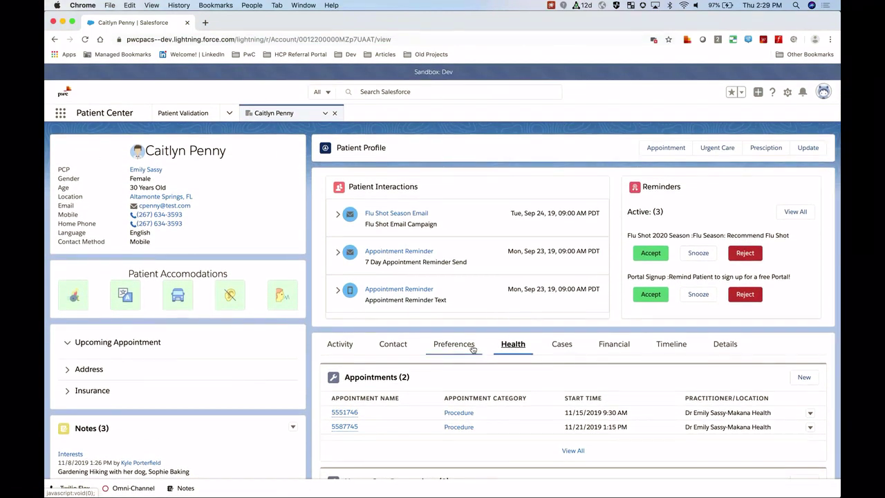
Review the patient's communication preferences and preferred appointment times by weekday.
click(458, 346)
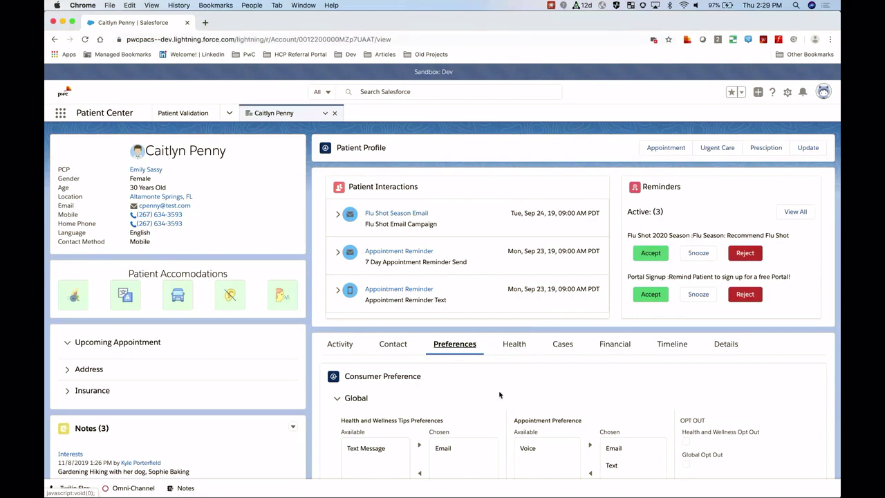
scroll(500, 395, down, 2)
scroll(499, 395, down, 10)
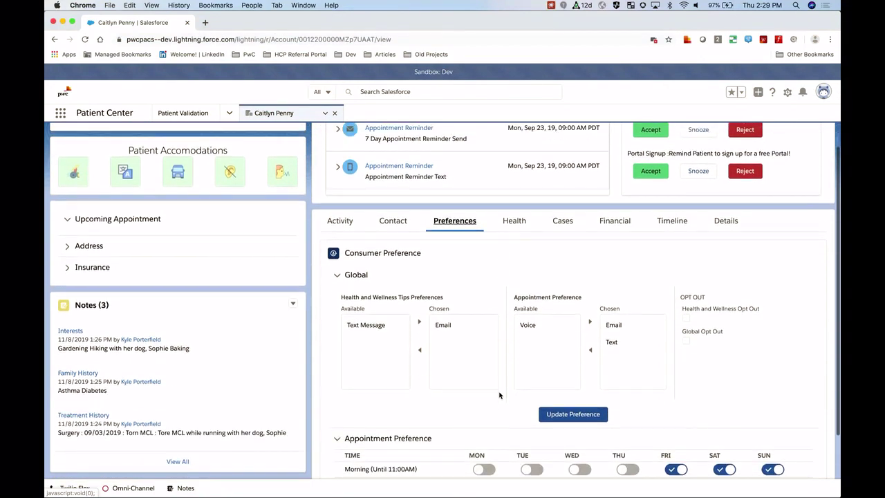
scroll(500, 395, down, 2)
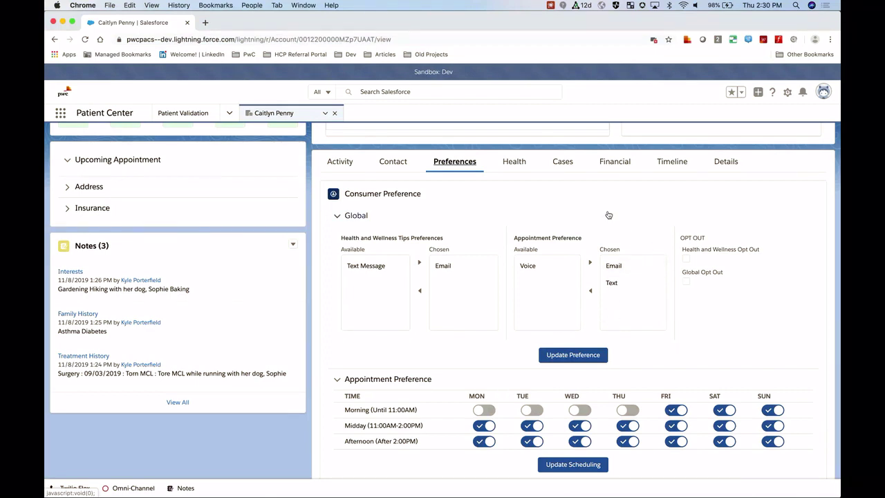
scroll(607, 215, up, 3)
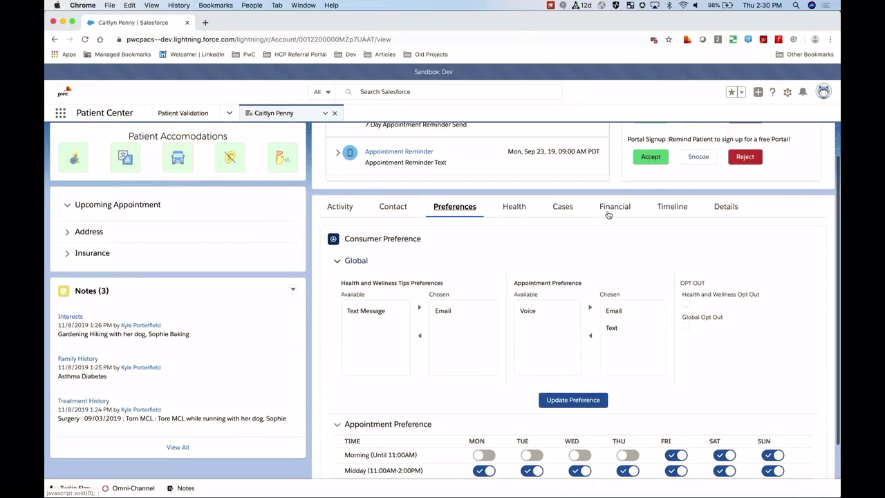
scroll(619, 195, up, 5)
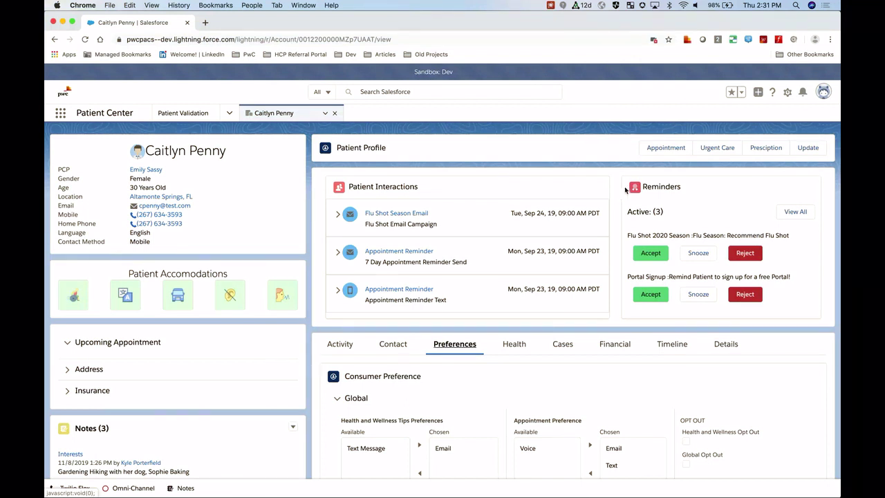
Start scheduling an appointment for the patient and search the Symptom Checker for "knee".
click(649, 150)
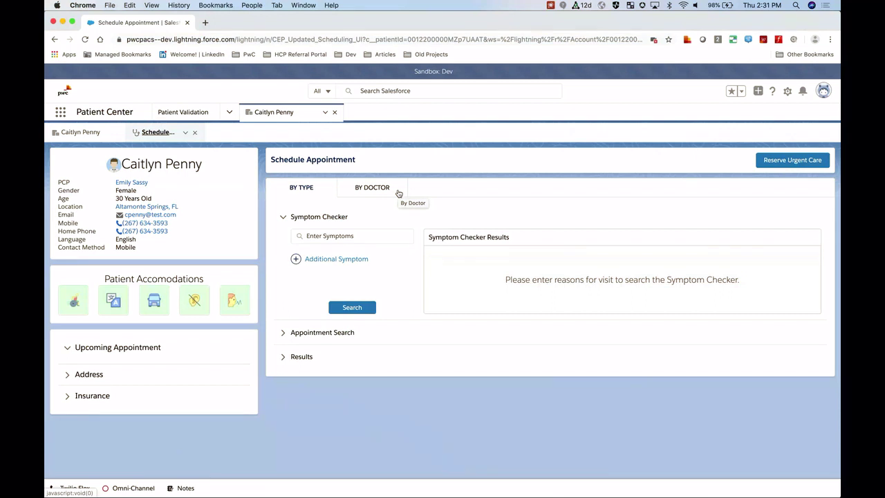
click(366, 237)
text(knee)
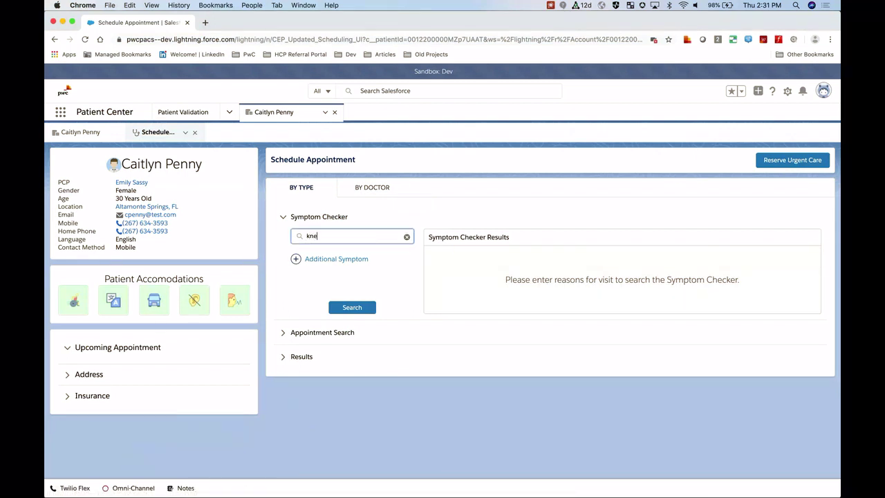
click(357, 308)
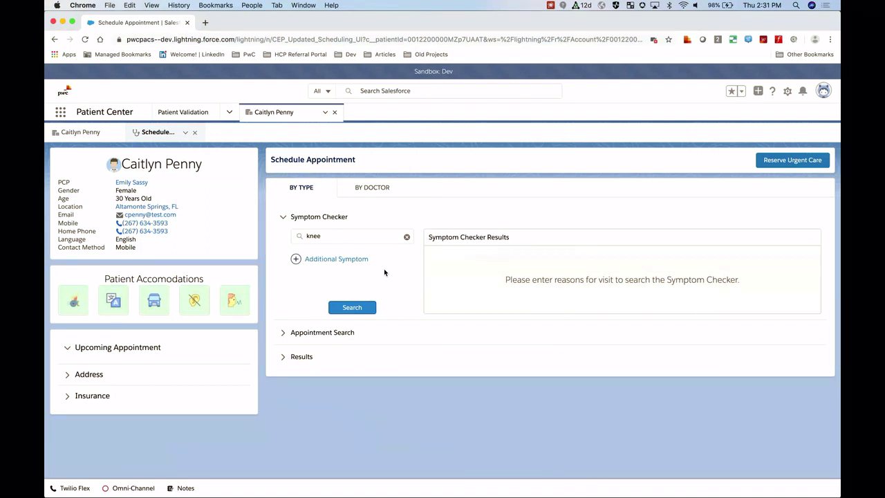
Replace the symptom with "cough" and run the Symptom Checker search again.
click(407, 236)
text(cough)
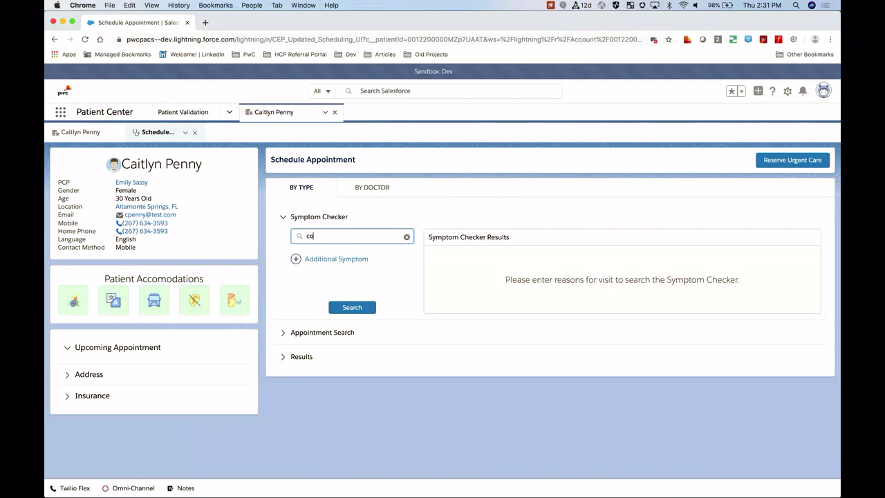
click(366, 306)
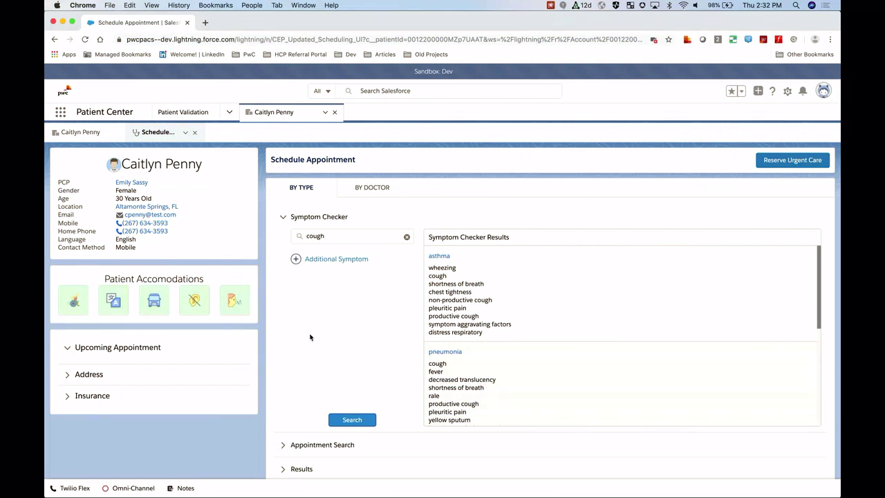
Search for appointments of type Procedure with sub-type Physical Therapy within a distance of 15 miles.
scroll(309, 337, down, 2)
click(282, 424)
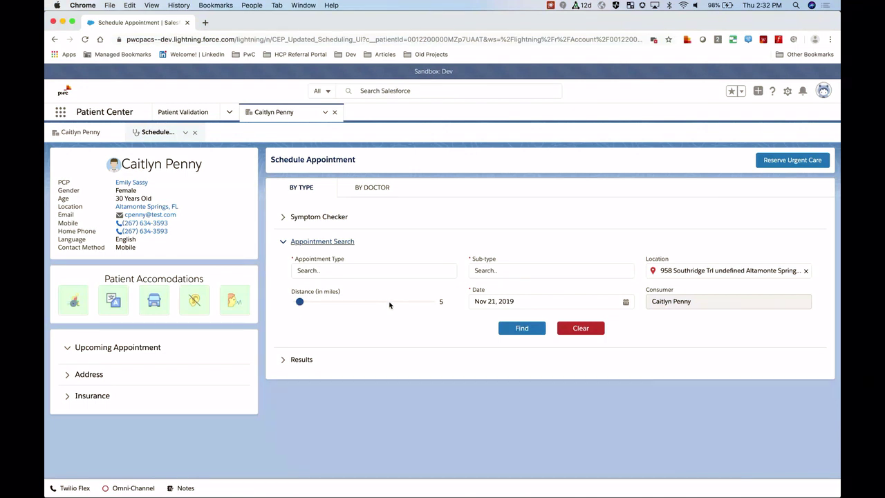
click(399, 271)
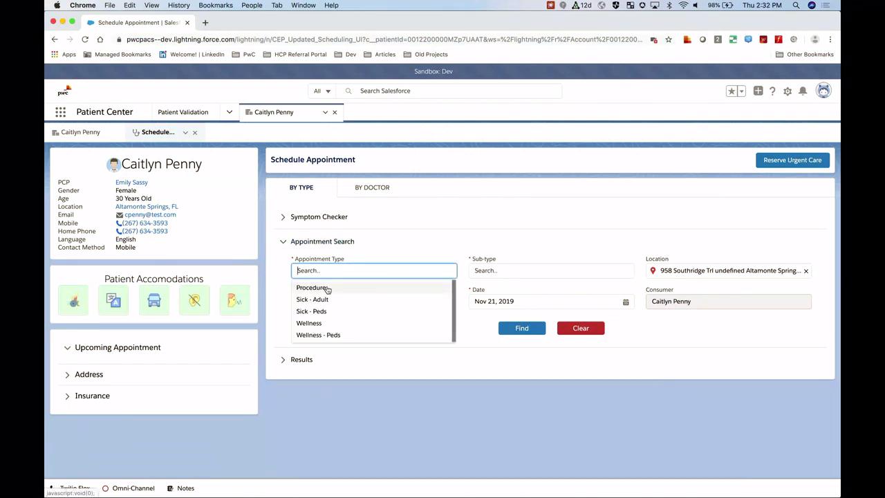
click(327, 290)
click(525, 278)
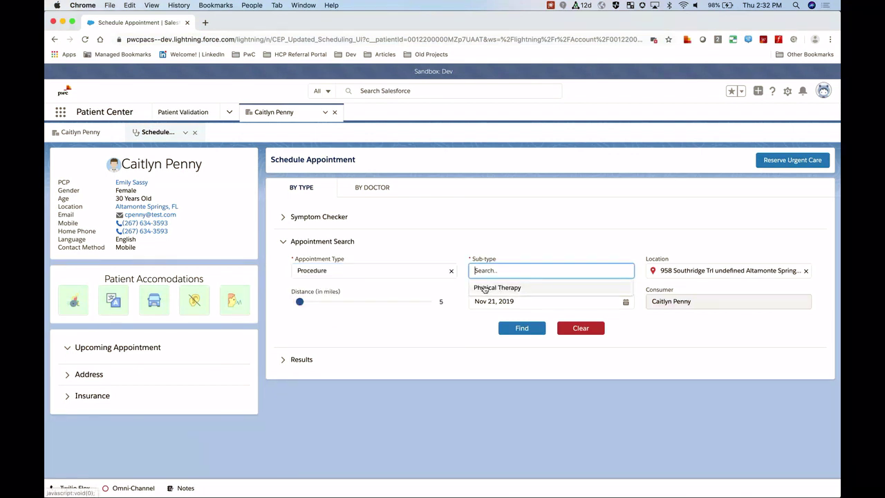
click(485, 288)
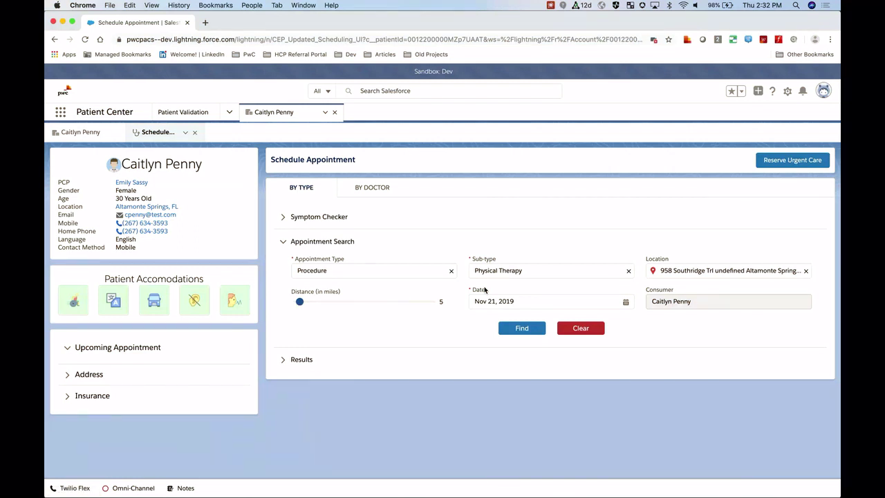
drag(299, 301, 308, 305)
click(530, 331)
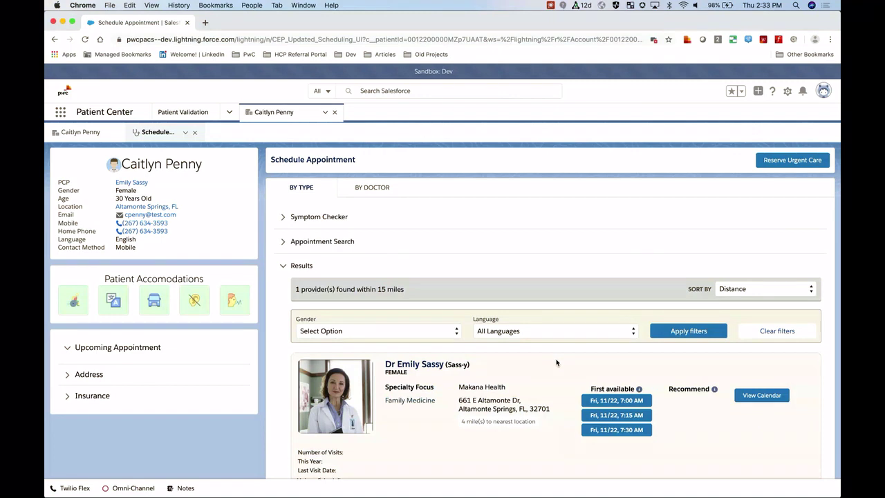
Review the provider found, recheck the appointment search criteria and return to the results.
scroll(588, 372, down, 2)
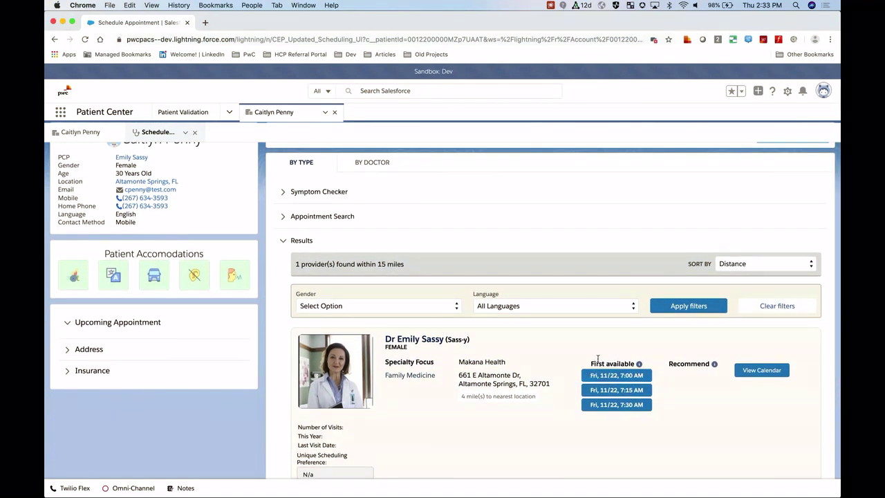
scroll(626, 347, up, 2)
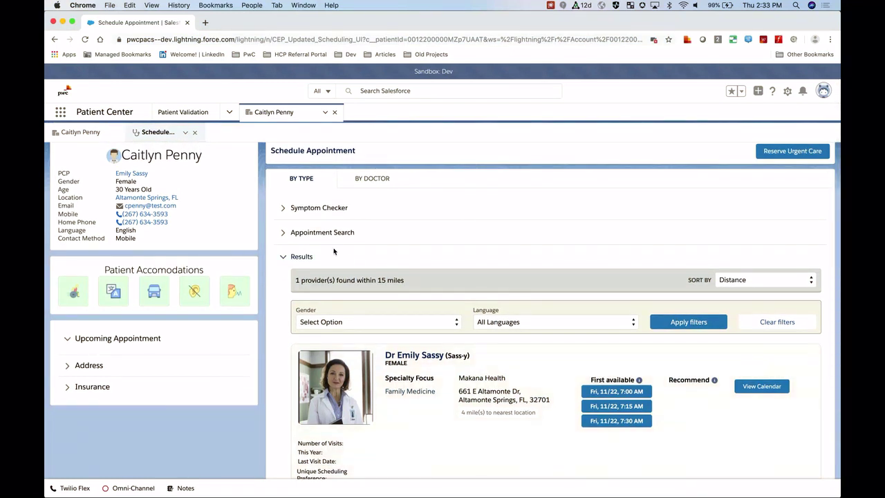
click(287, 235)
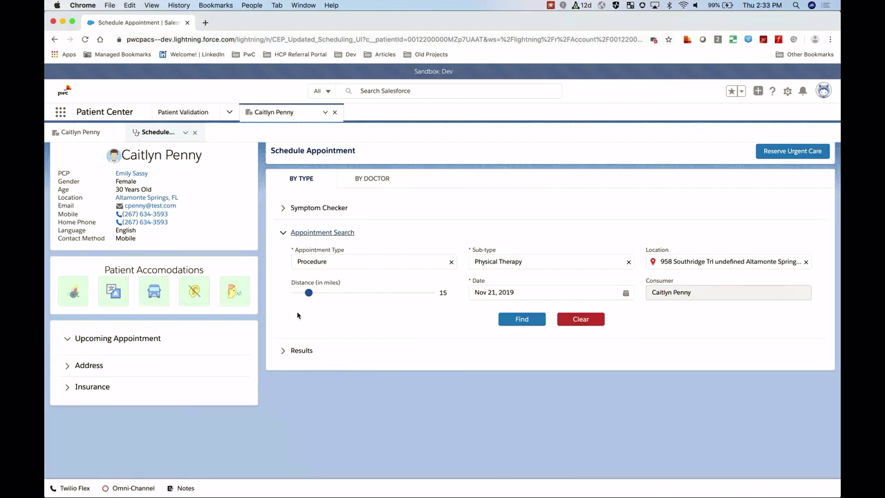
click(282, 352)
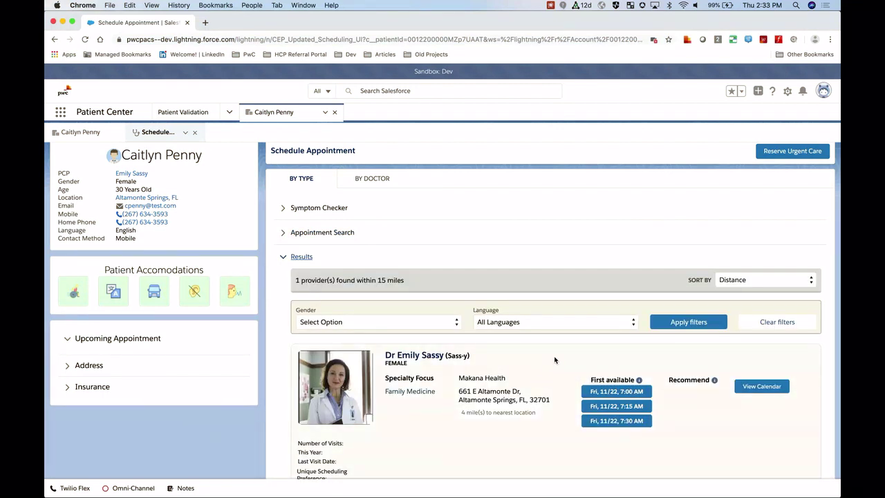
Choose the provider's Fri, 11/22, 7:00 AM slot and set the booking's insurance to Florida Blue.
click(625, 394)
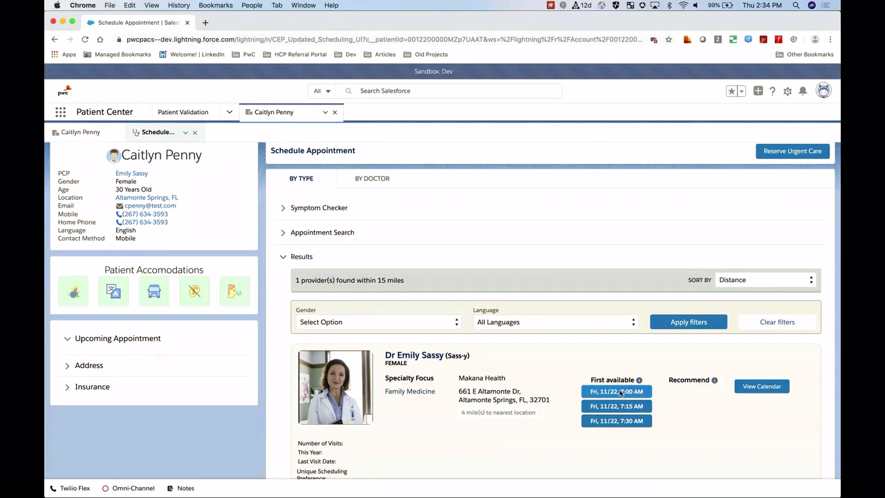
scroll(608, 348, down, 1)
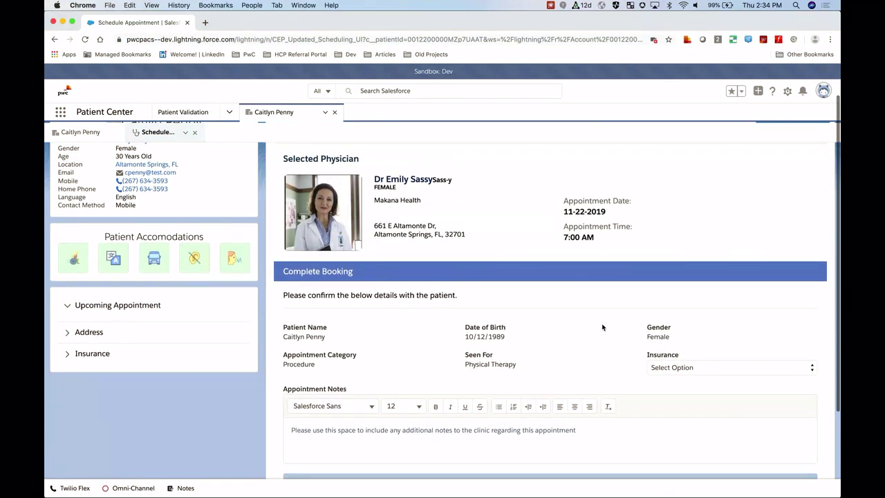
click(713, 364)
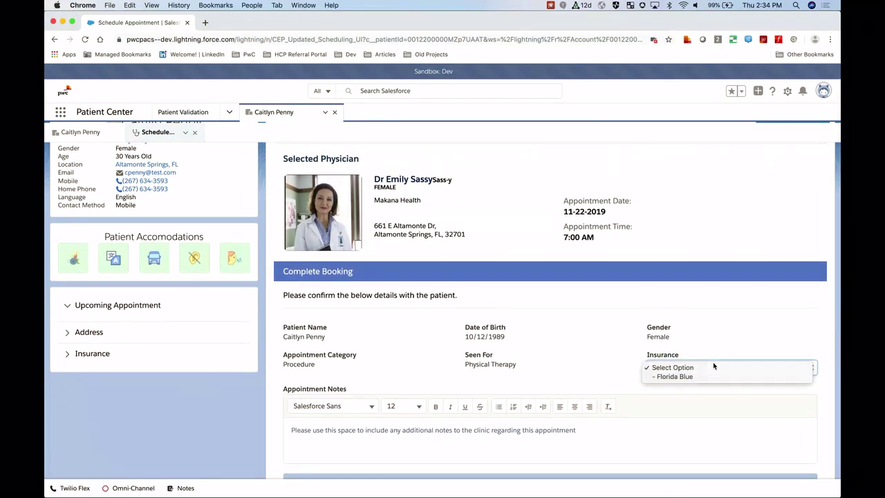
click(700, 377)
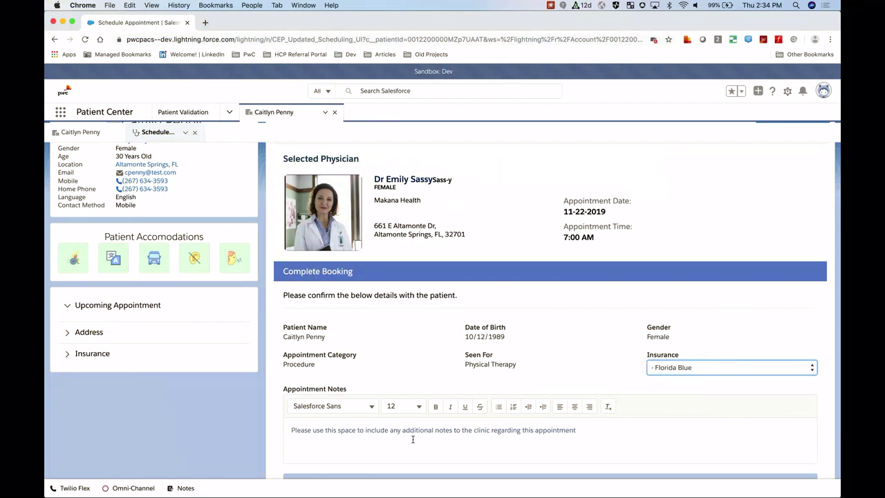
Add the appointment note "she also has a cough" and save the booking.
scroll(413, 437, down, 1)
click(355, 384)
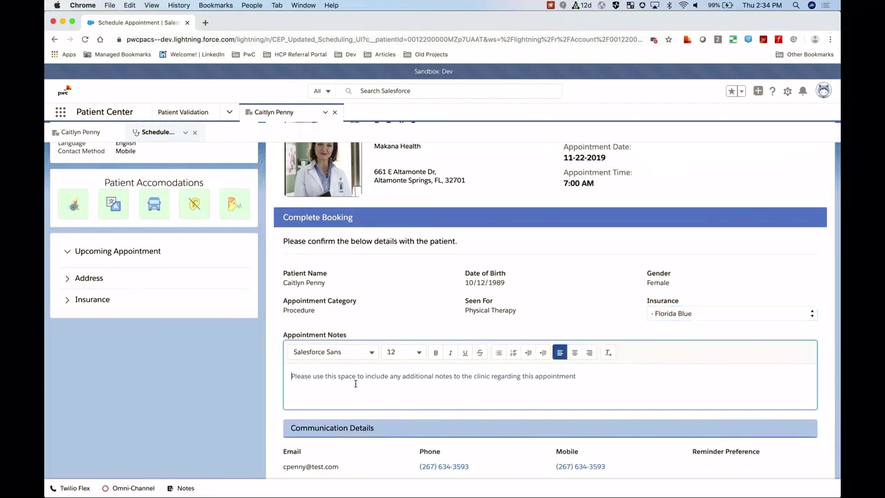
text(she alks)
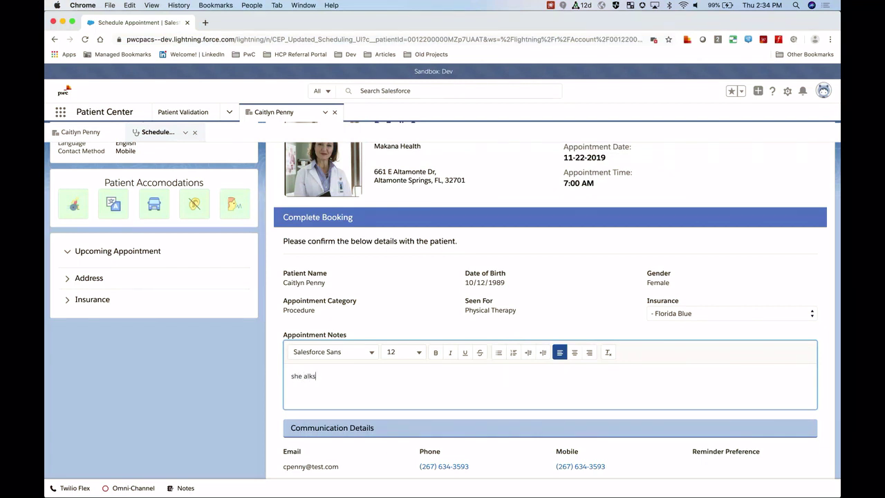
text(o)
key(BackSpace)
key(BackSpace)
key(BackSpace)
key(BackSpace)
text(so has a cough)
scroll(579, 307, down, 2)
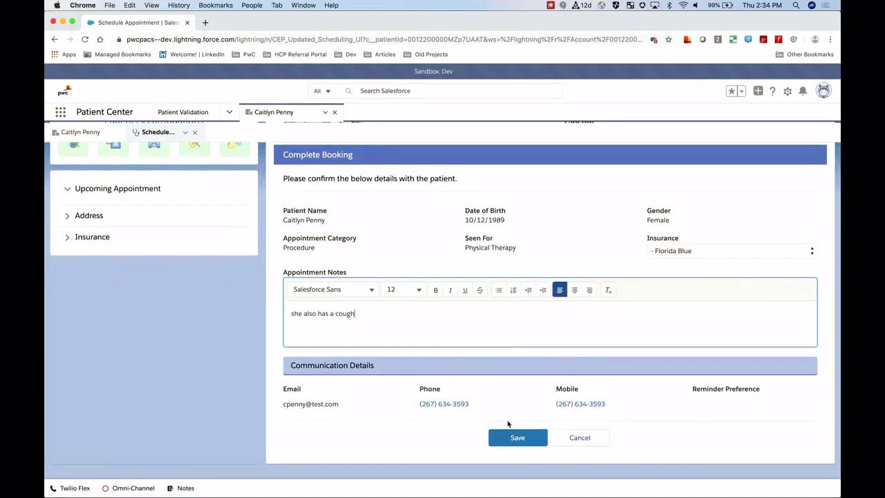
click(521, 443)
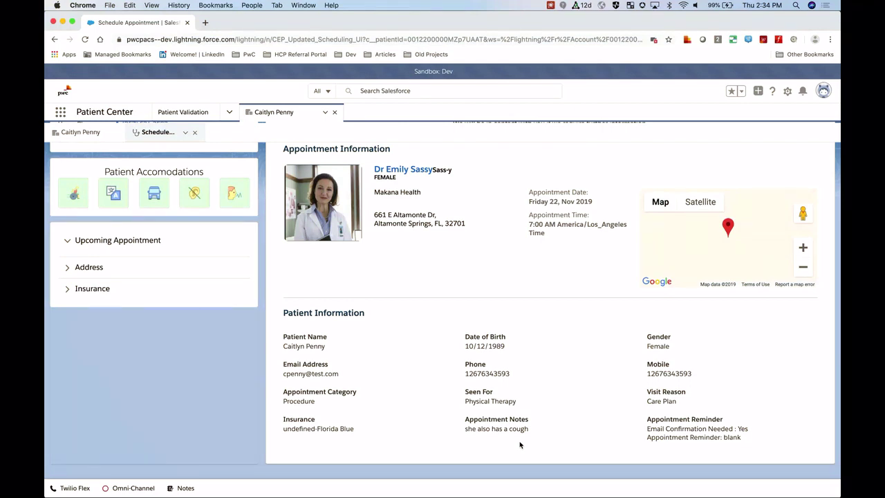
scroll(520, 445, up, 3)
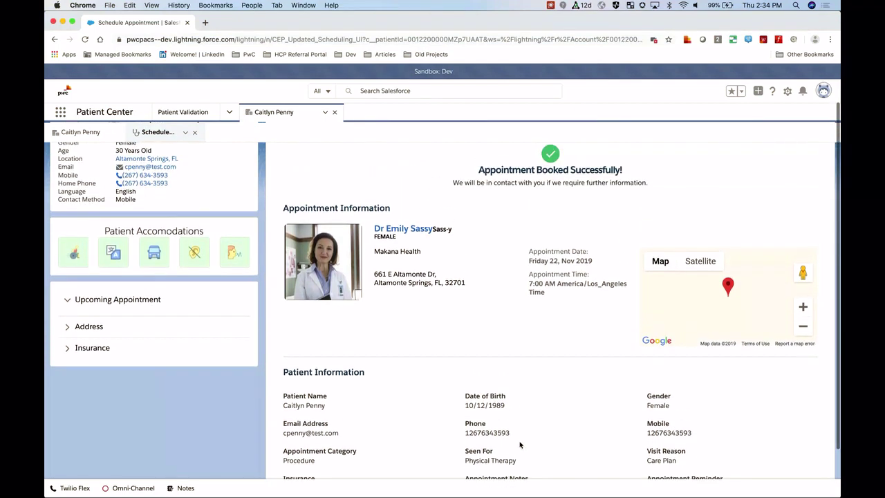